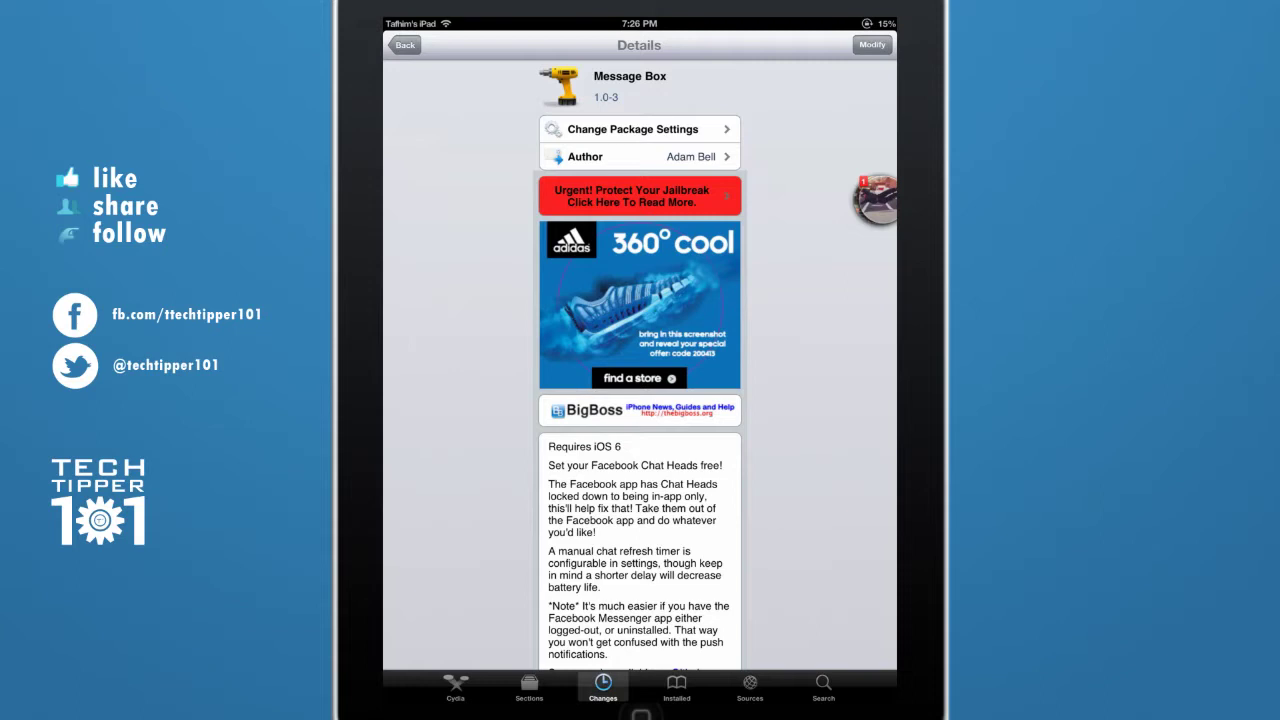
# Move the chat head to the top-right corner over Cydia, then go to the home screen.
pyautogui.moveTo(875, 198)
pyautogui.mouseDown()
pyautogui.moveTo(871, 277)
pyautogui.moveTo(857, 143)
pyautogui.moveTo(866, 52)
pyautogui.moveTo(875, 205)
pyautogui.mouseUp()
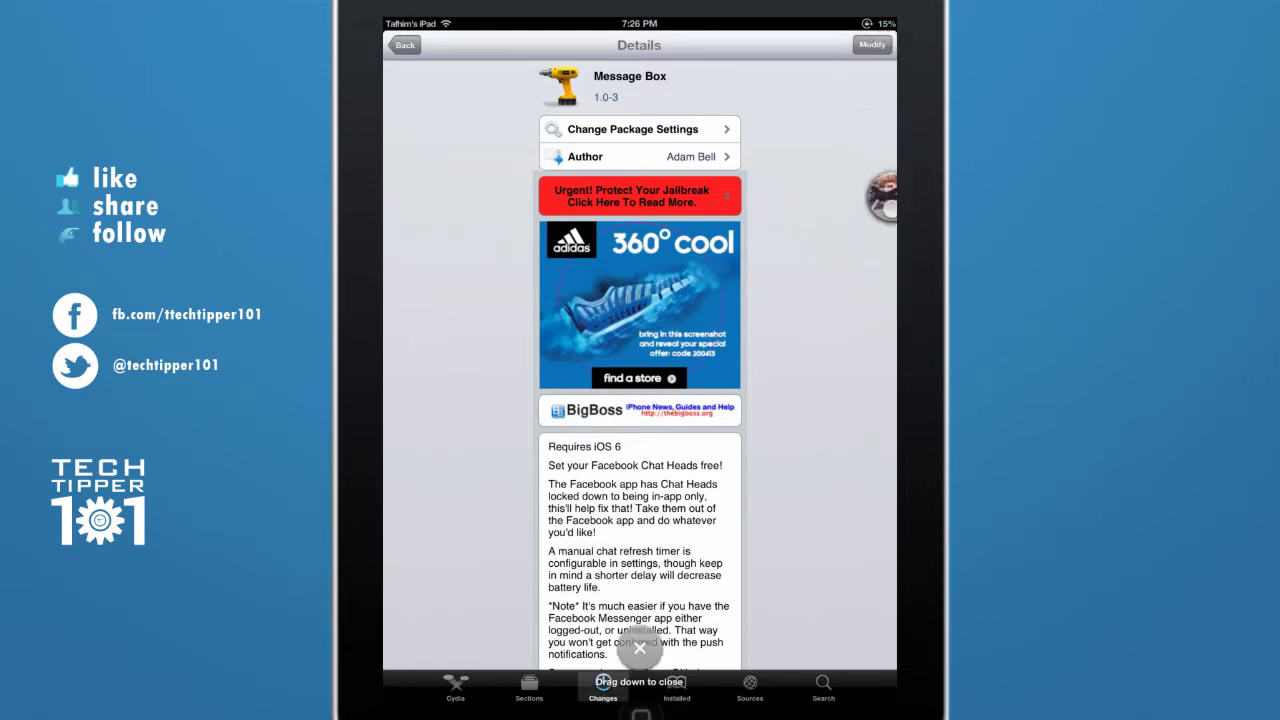
pyautogui.press('super')
# Launch Settings from the other home screen page and open the chat head's conversation.
pyautogui.moveTo(500, 400); pyautogui.dragTo(800, 400)
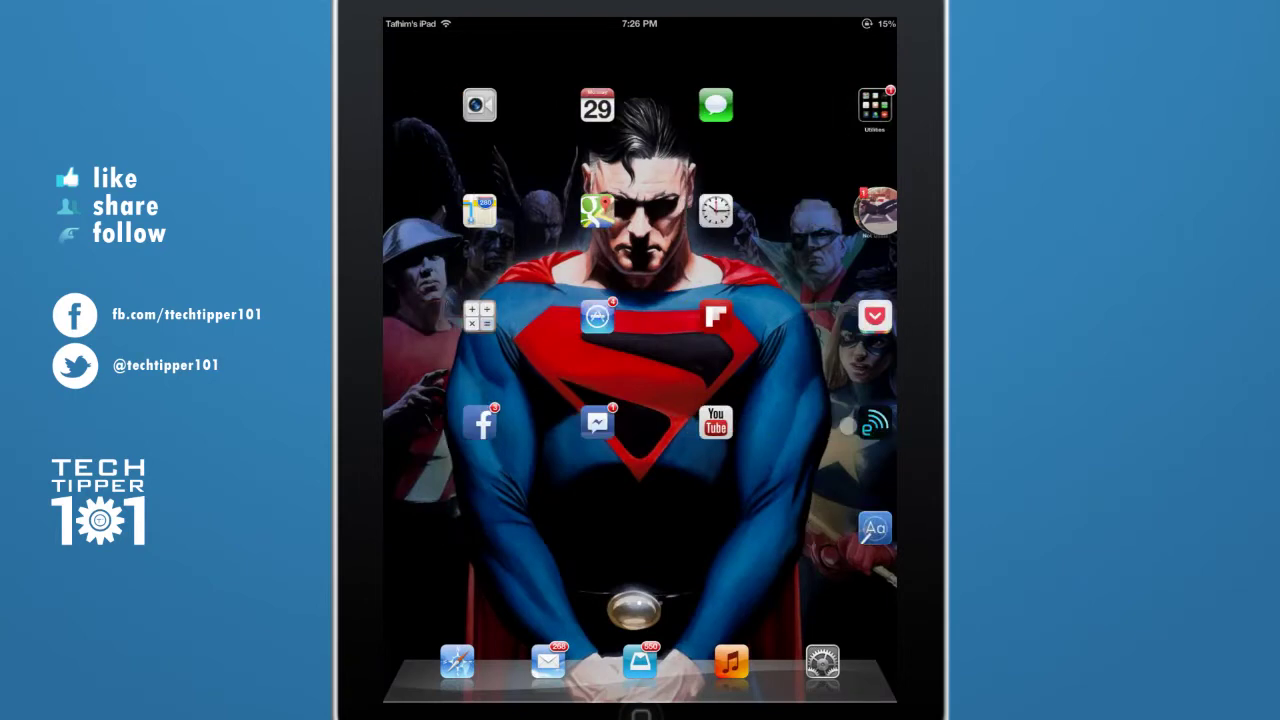
pyautogui.click(822, 661)
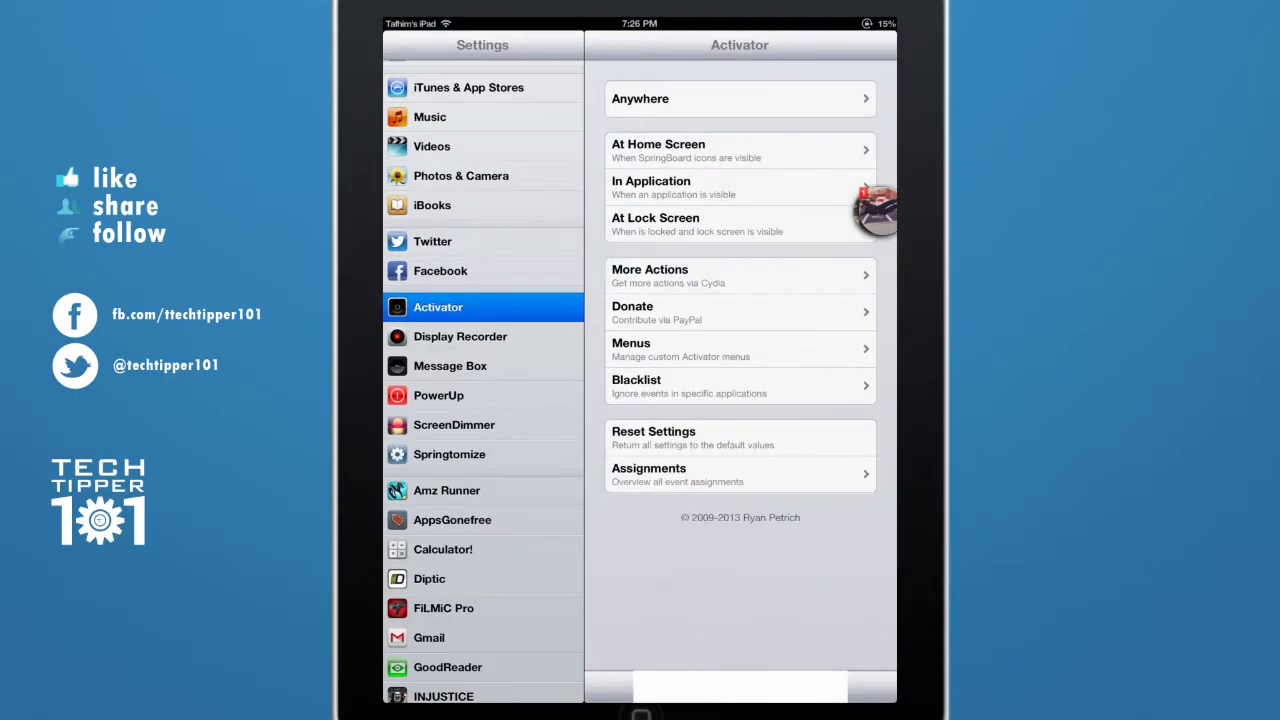
pyautogui.click(875, 208)
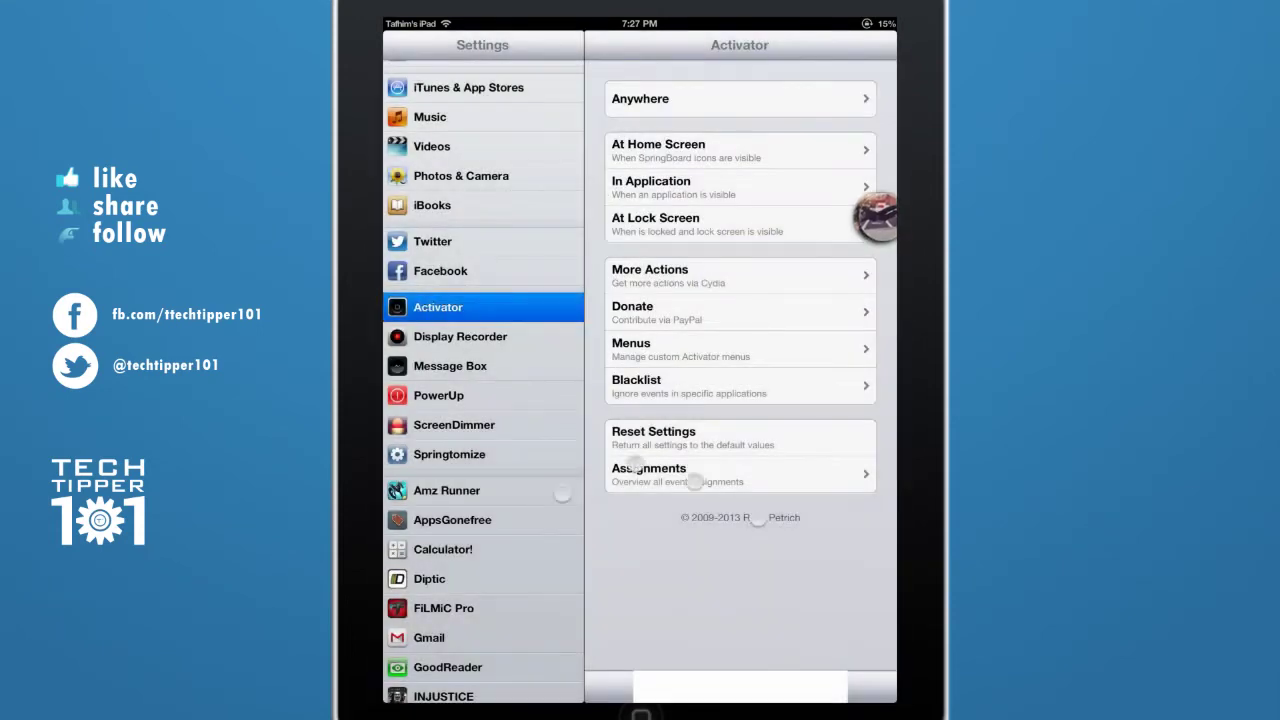
# Show and dismiss the recent-apps bar twice, then expand the chat head again.
pyautogui.moveTo(665, 470); pyautogui.dragTo(665, 300)
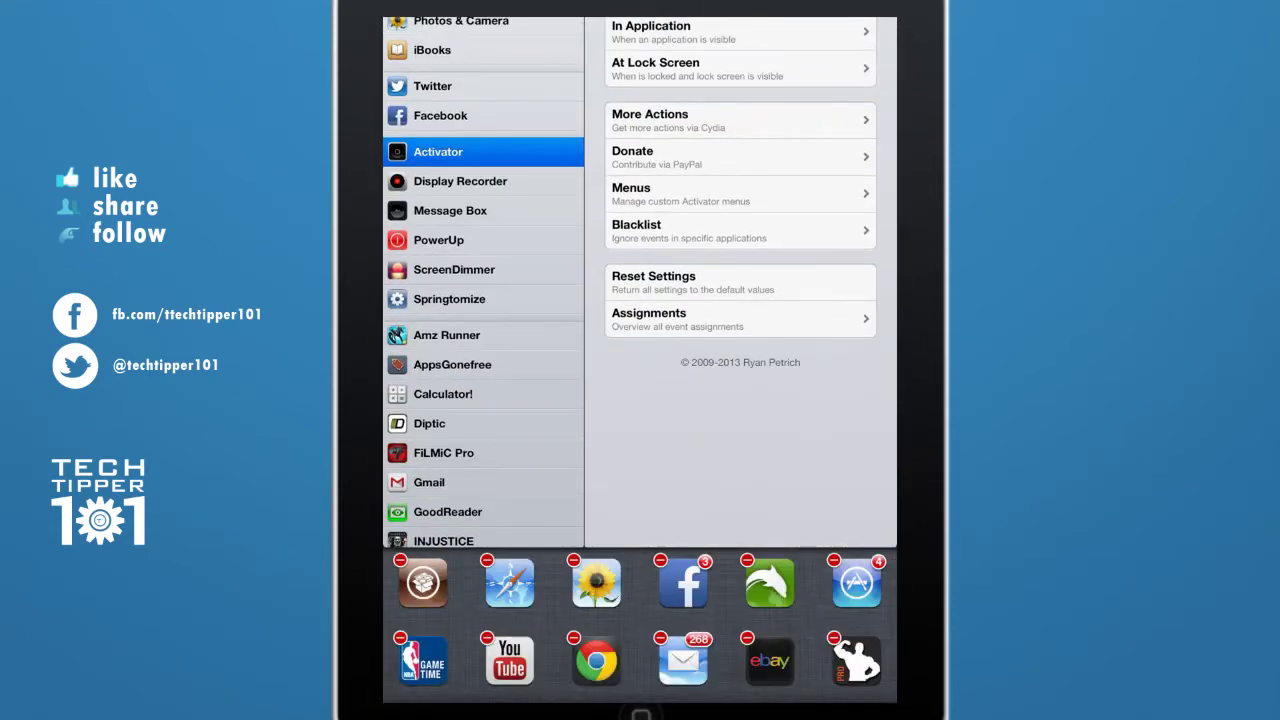
pyautogui.click(666, 415)
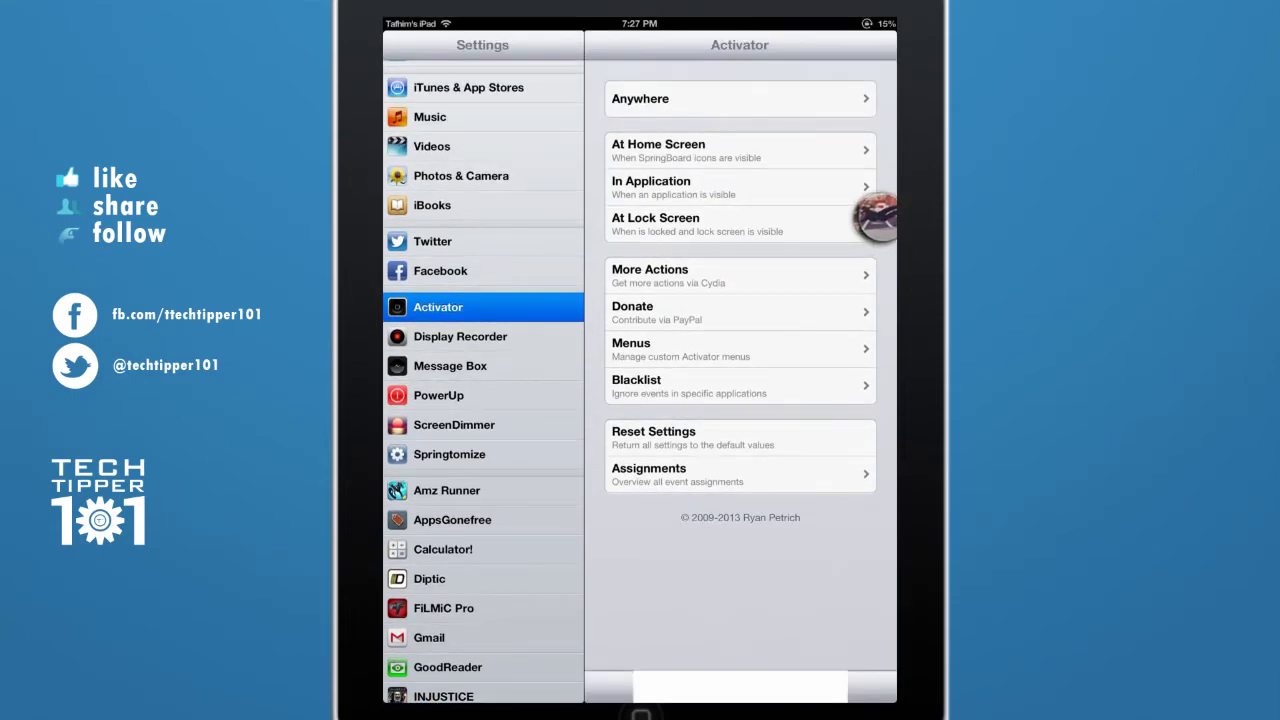
pyautogui.moveTo(805, 461); pyautogui.dragTo(805, 300)
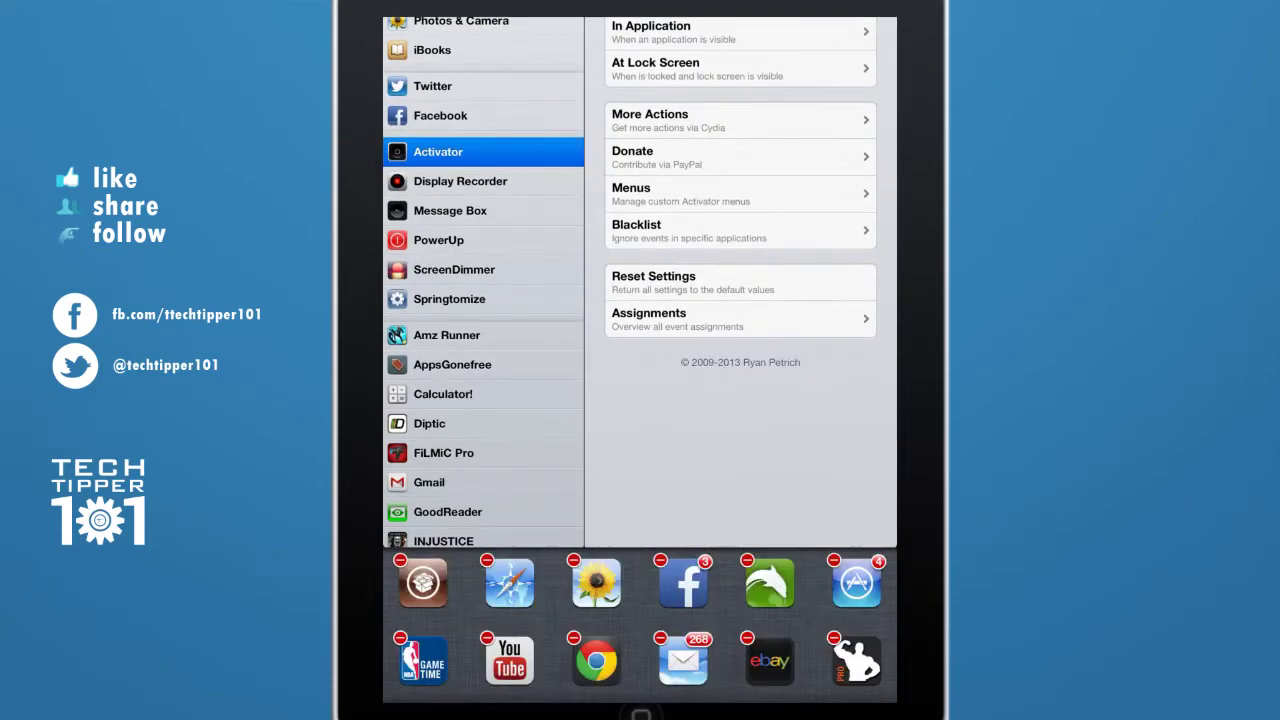
pyautogui.click(740, 420)
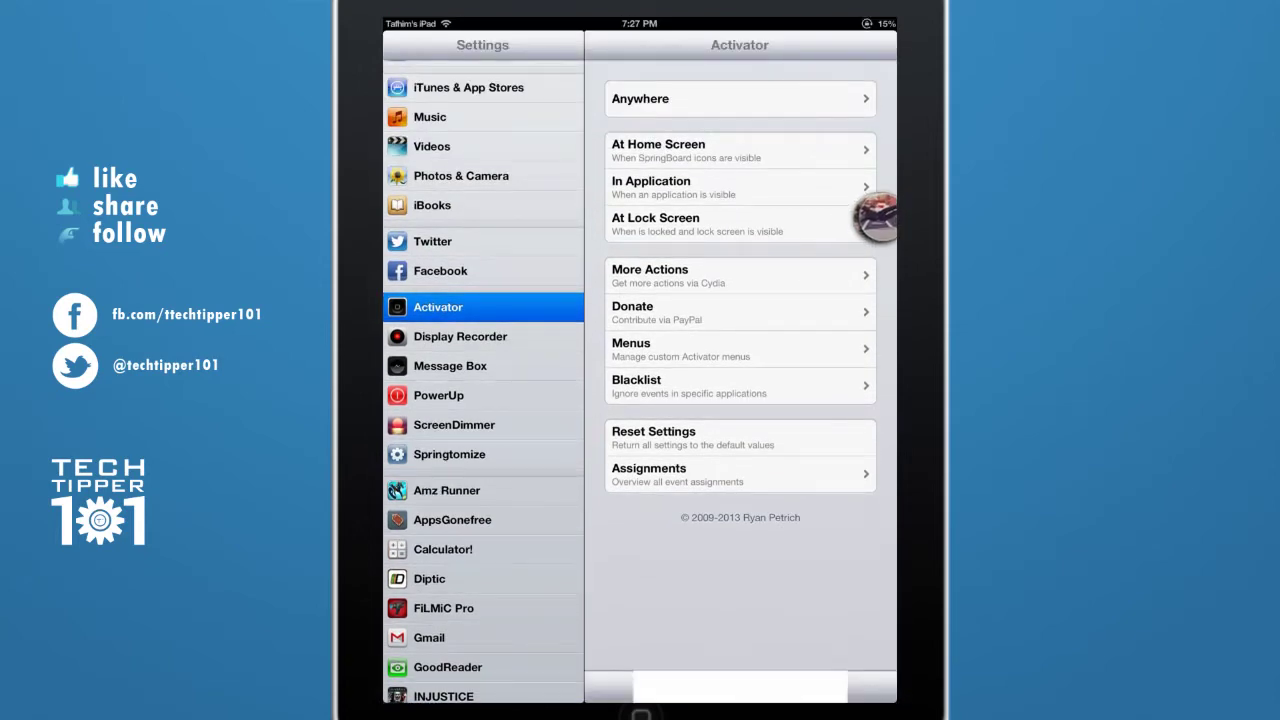
pyautogui.click(875, 215)
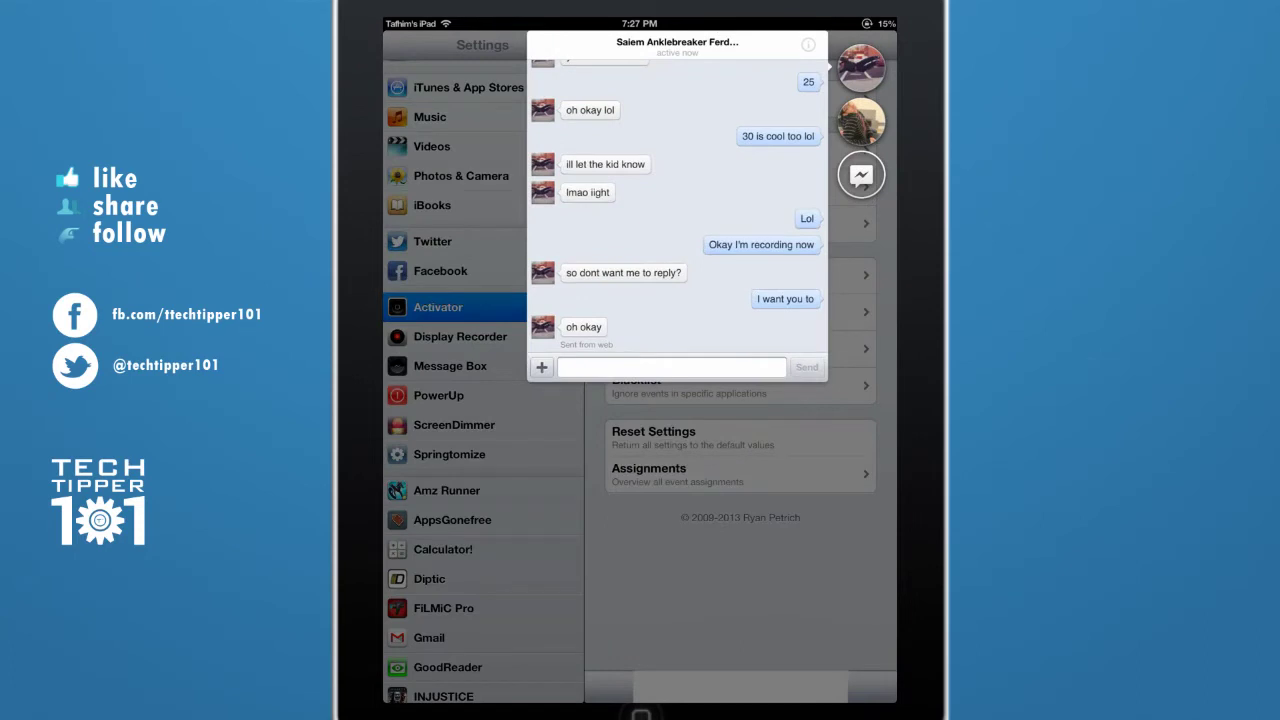
# Send 'Hey' in the first chat, then open the second conversation's attachment options.
pyautogui.click(736, 366)
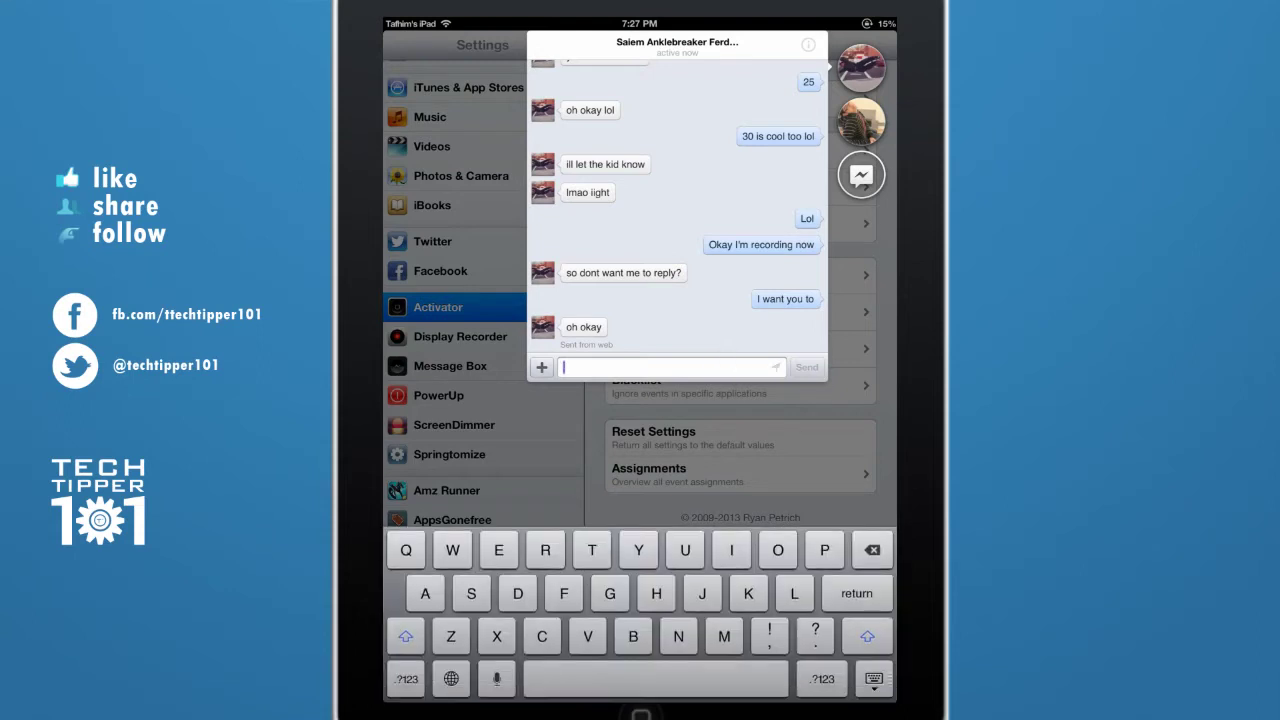
pyautogui.write('Hey')
pyautogui.click(806, 367)
pyautogui.click(861, 121)
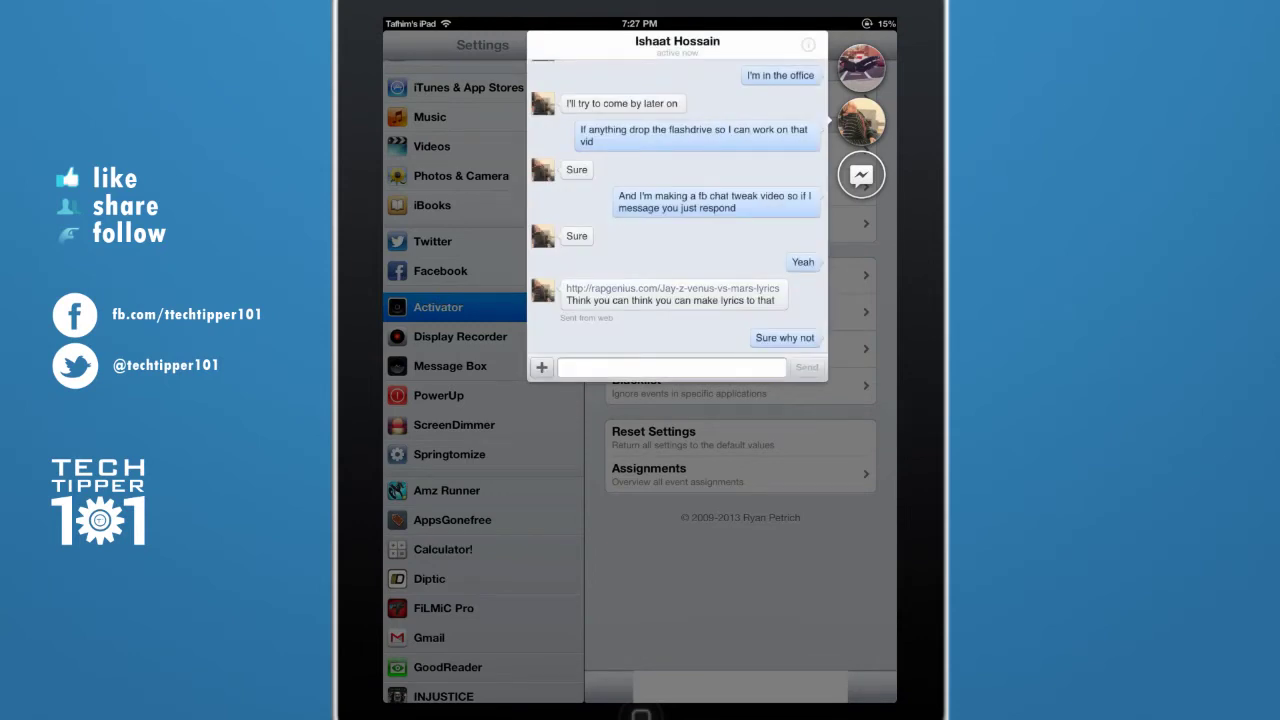
pyautogui.click(541, 367)
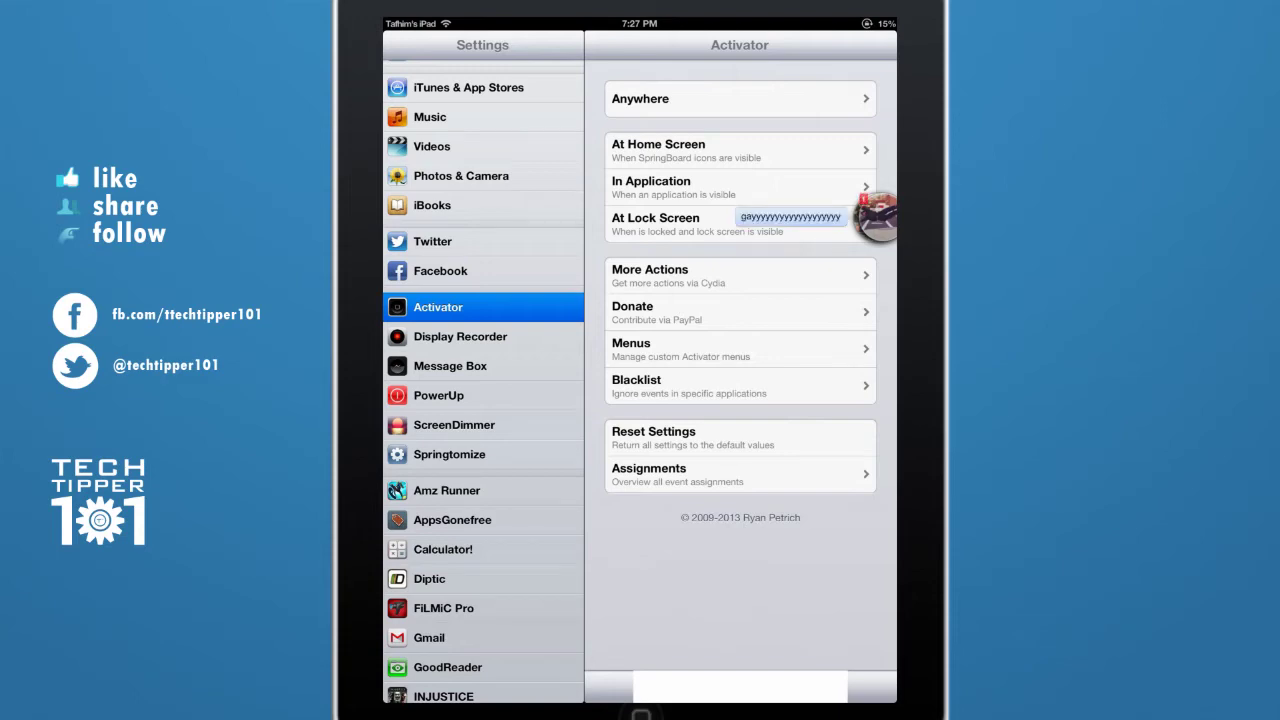
# Open and close the chat window several times, briefly starting a message once.
pyautogui.click(875, 215)
pyautogui.click(750, 493)
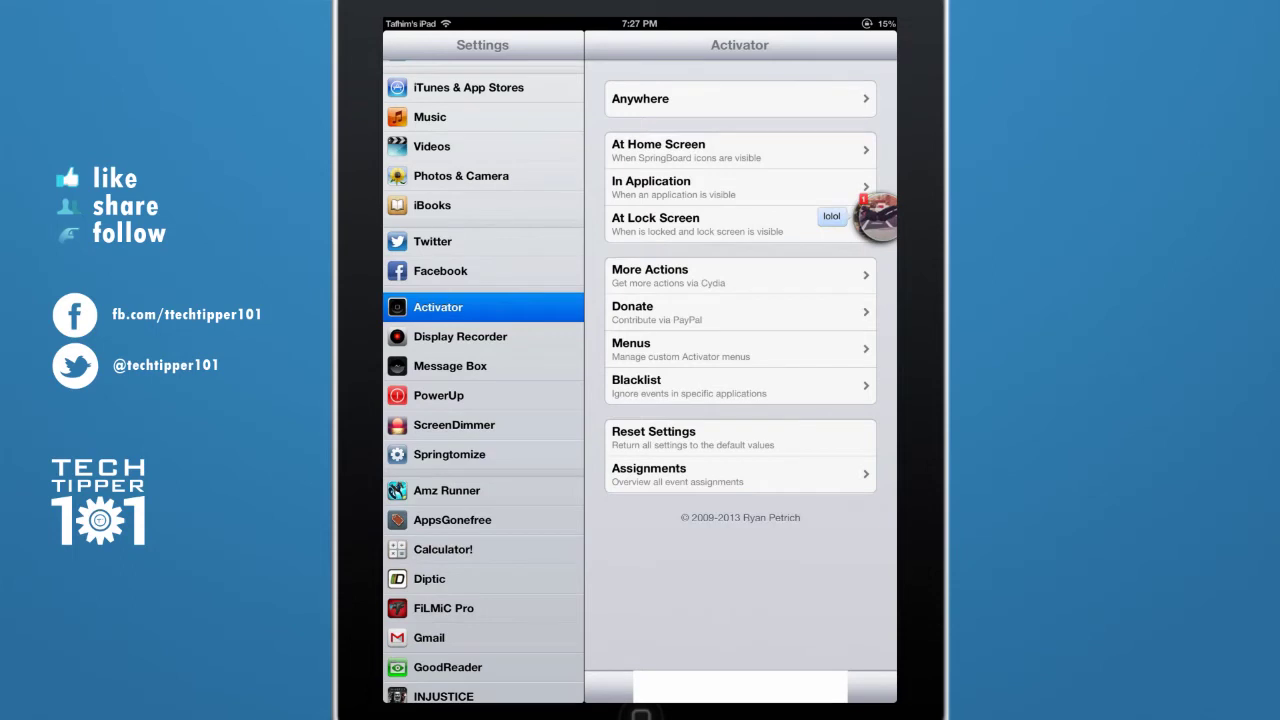
pyautogui.click(875, 215)
pyautogui.click(678, 370)
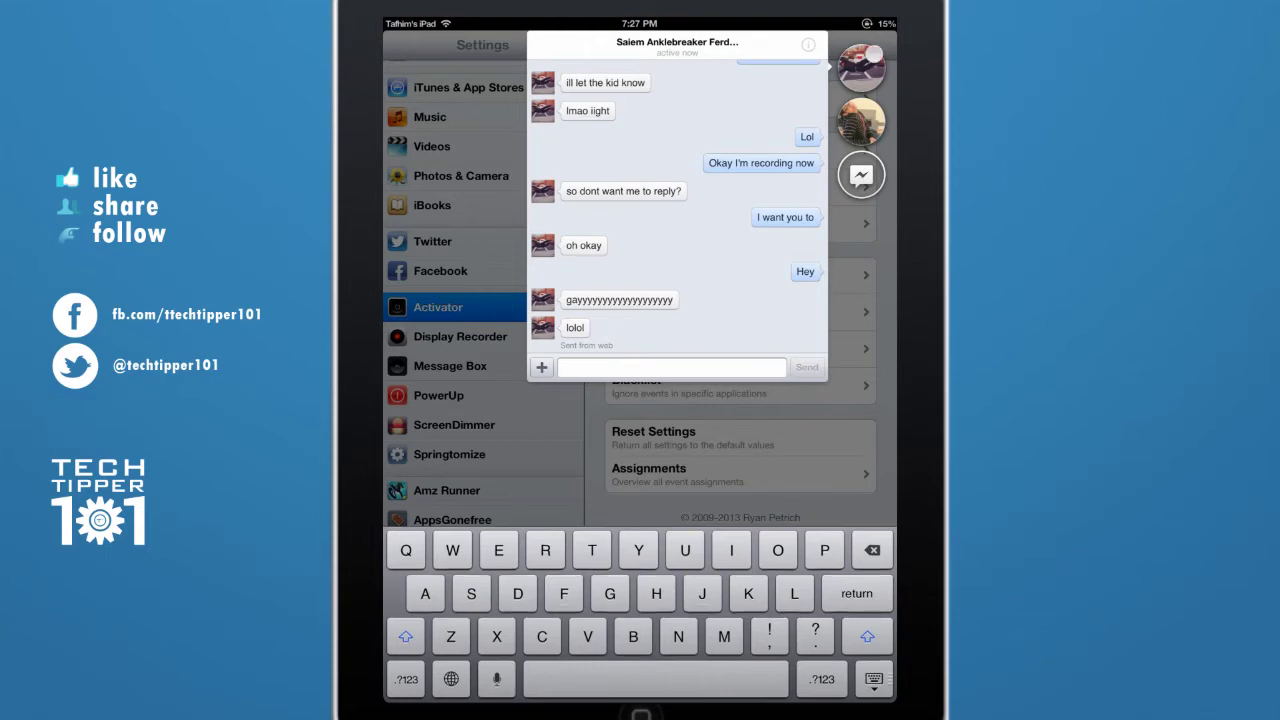
pyautogui.click(873, 55)
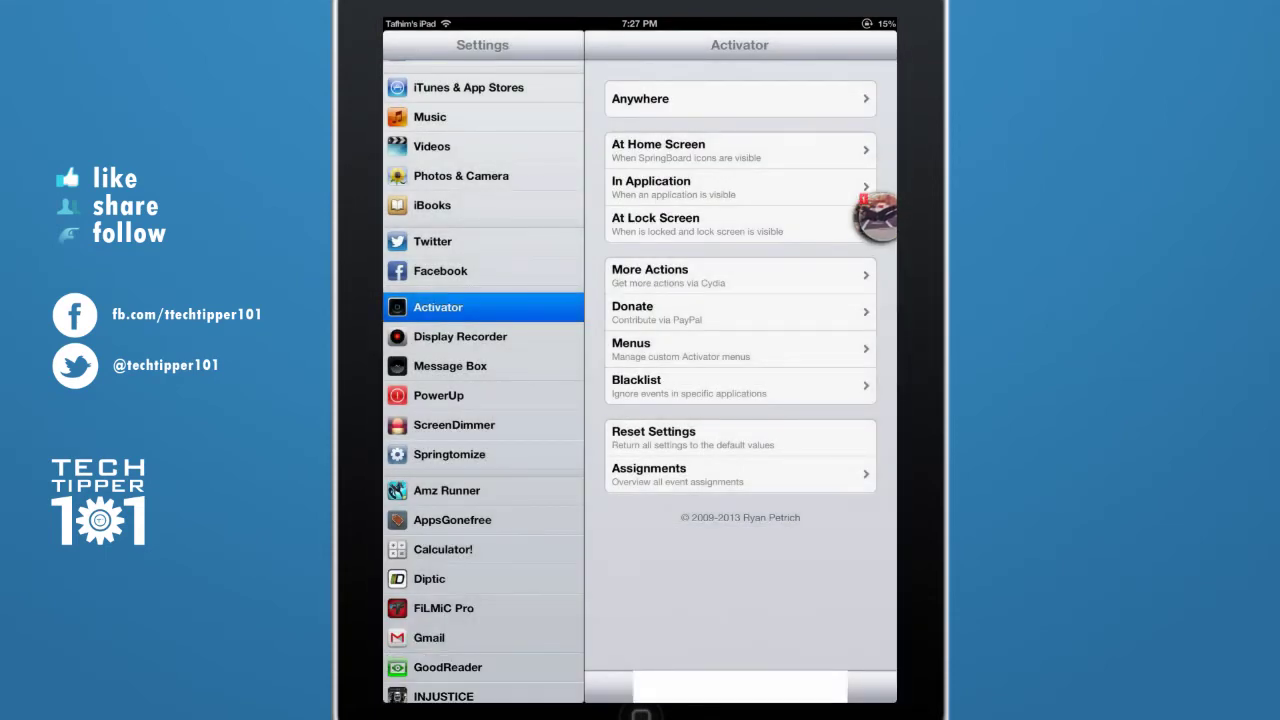
pyautogui.click(876, 213)
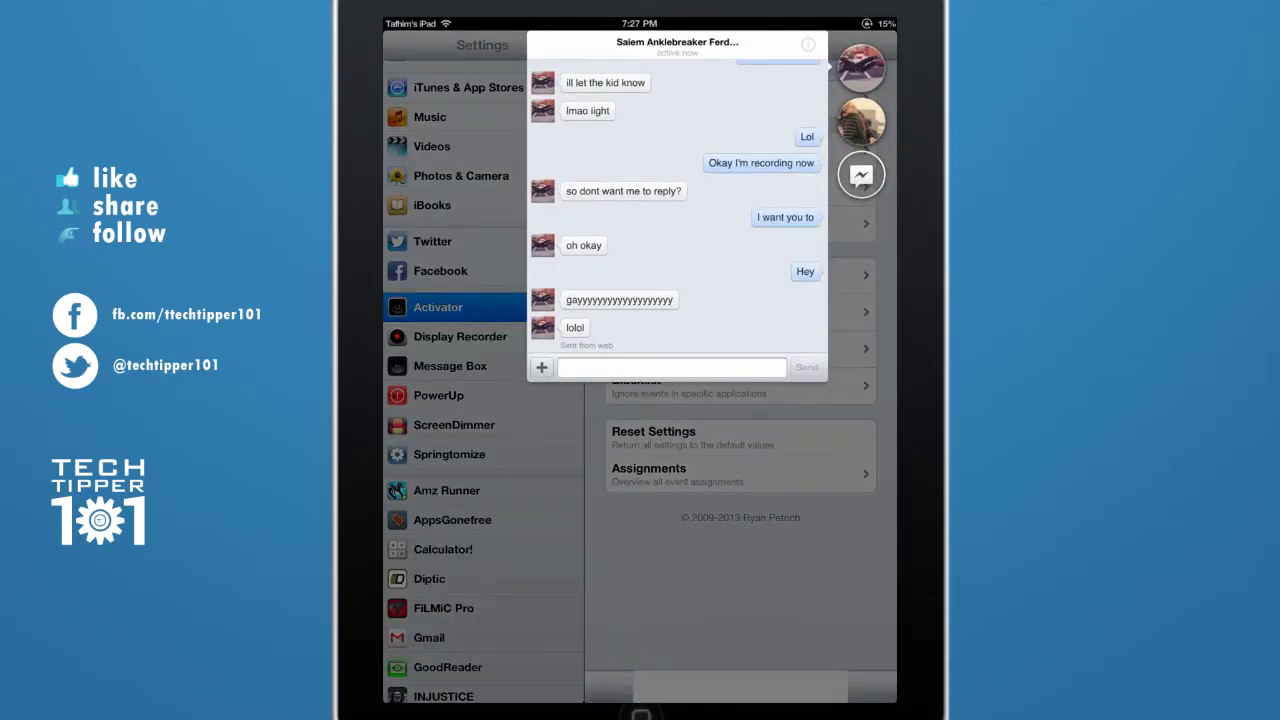
# Switch to the second chat, scroll the messages inbox, then open and collapse the latest conversation.
pyautogui.click(861, 121)
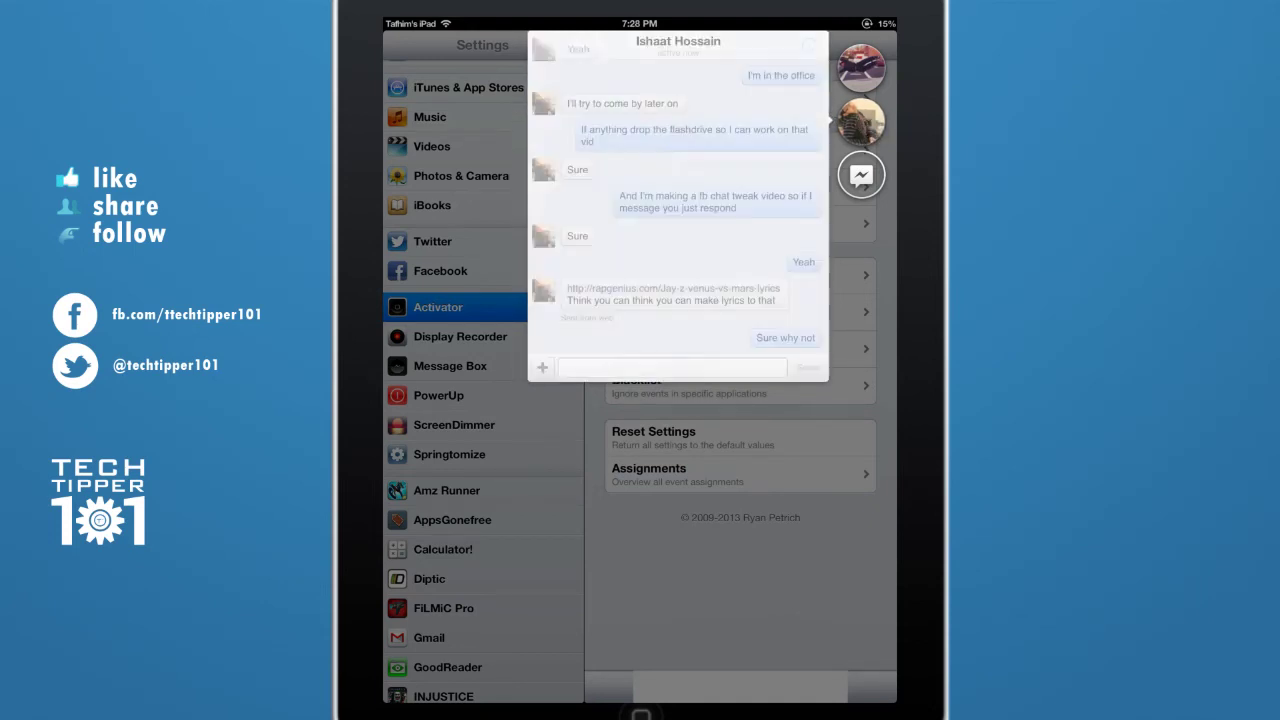
pyautogui.click(861, 175)
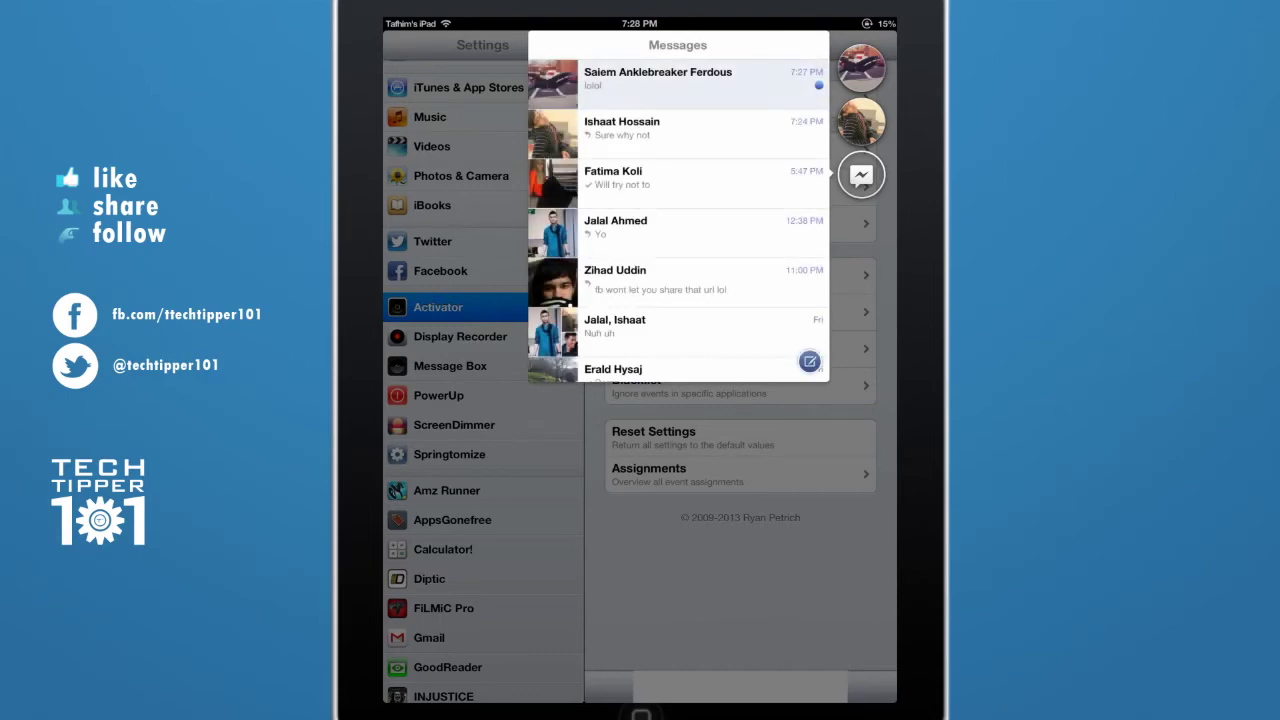
pyautogui.moveTo(700, 262); pyautogui.dragTo(763, 104)
pyautogui.scroll(5, 678, 220)
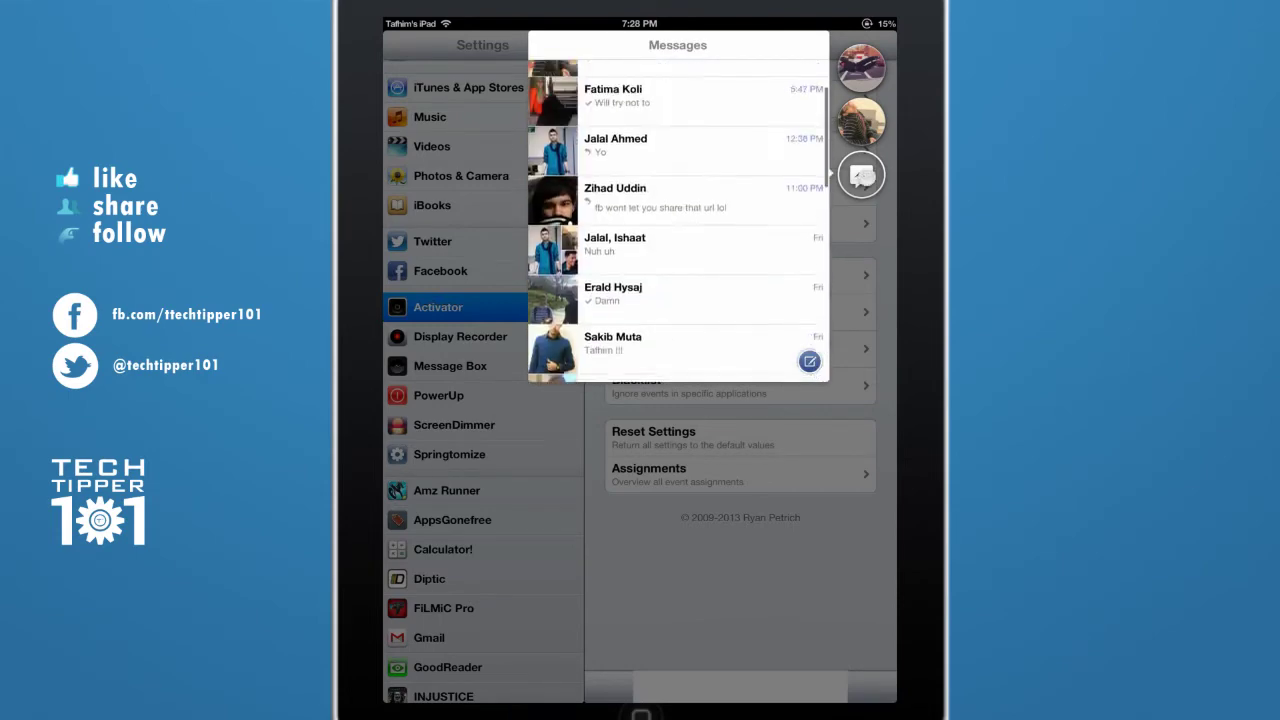
pyautogui.click(861, 175)
pyautogui.click(875, 215)
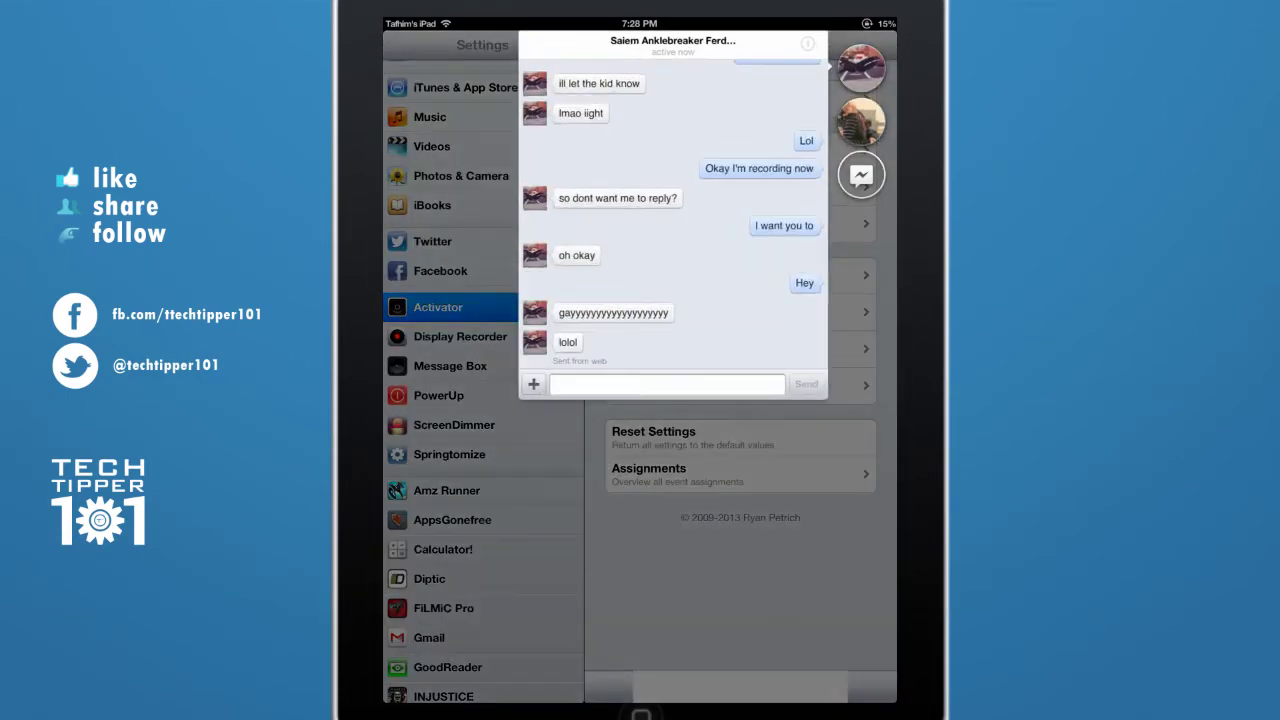
pyautogui.click(857, 49)
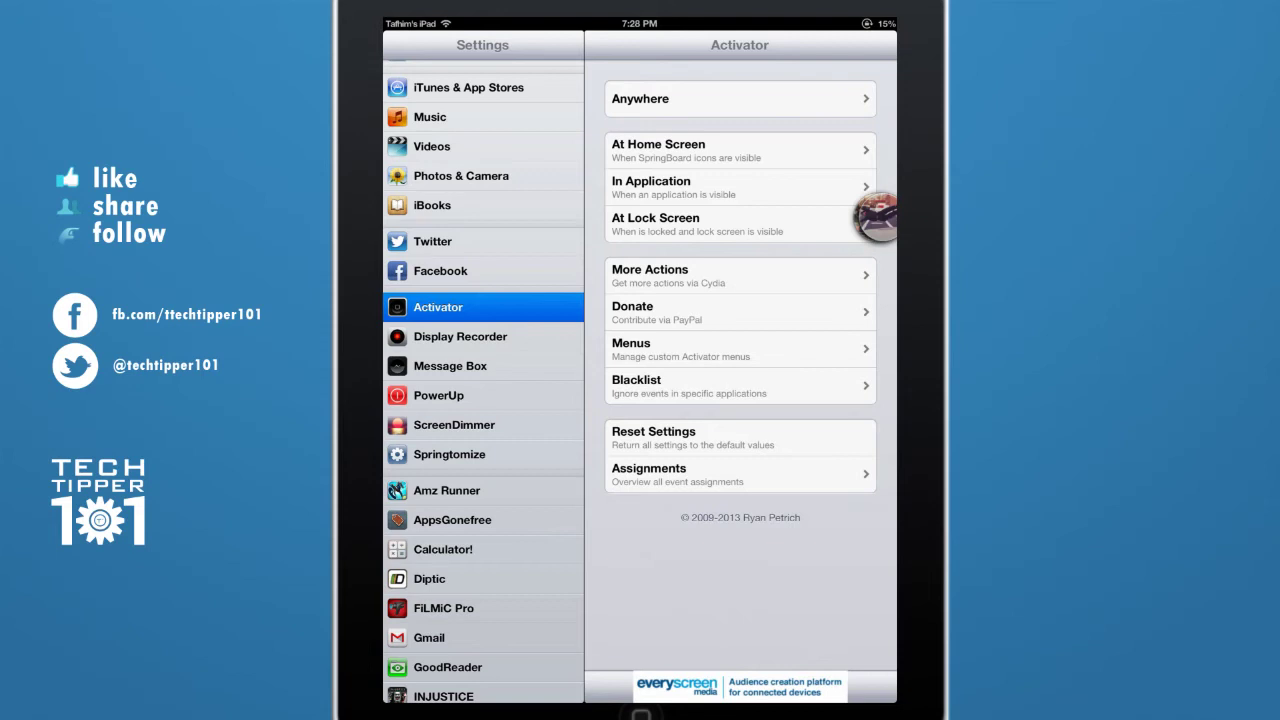
# Show Message Box's Push Notifications and Refresh Interval settings, briefly popping open the chat.
pyautogui.click(477, 366)
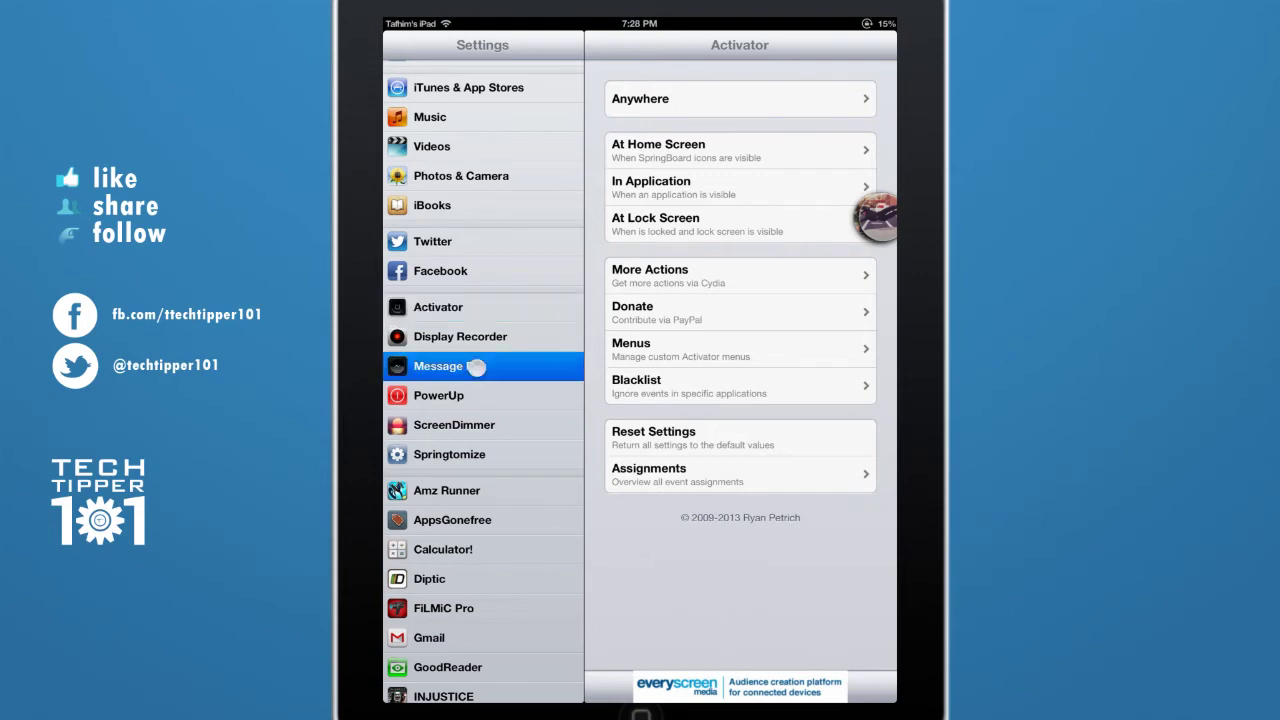
pyautogui.moveTo(491, 461)
pyautogui.mouseDown()
pyautogui.moveTo(491, 366)
pyautogui.moveTo(489, 491)
pyautogui.mouseUp()
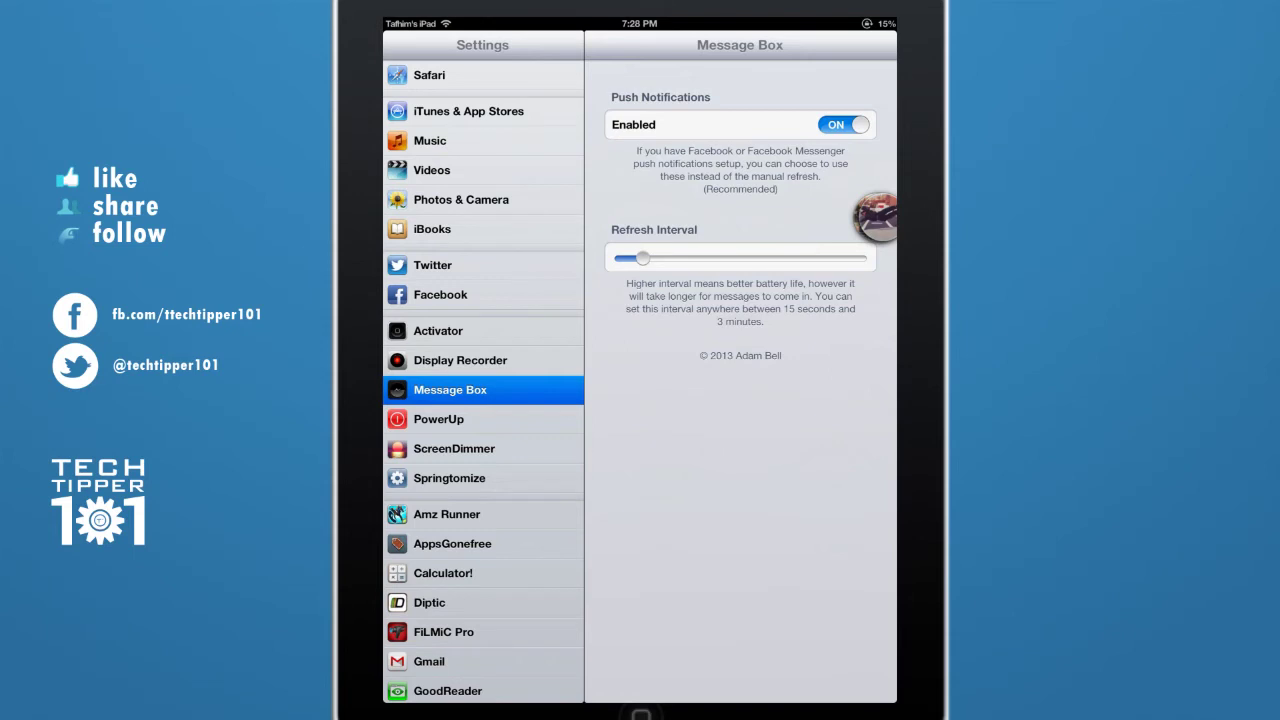
pyautogui.click(877, 216)
pyautogui.click(862, 120)
# Open and close the conversation over Settings, then drag the chat head to mid-screen.
pyautogui.click(876, 216)
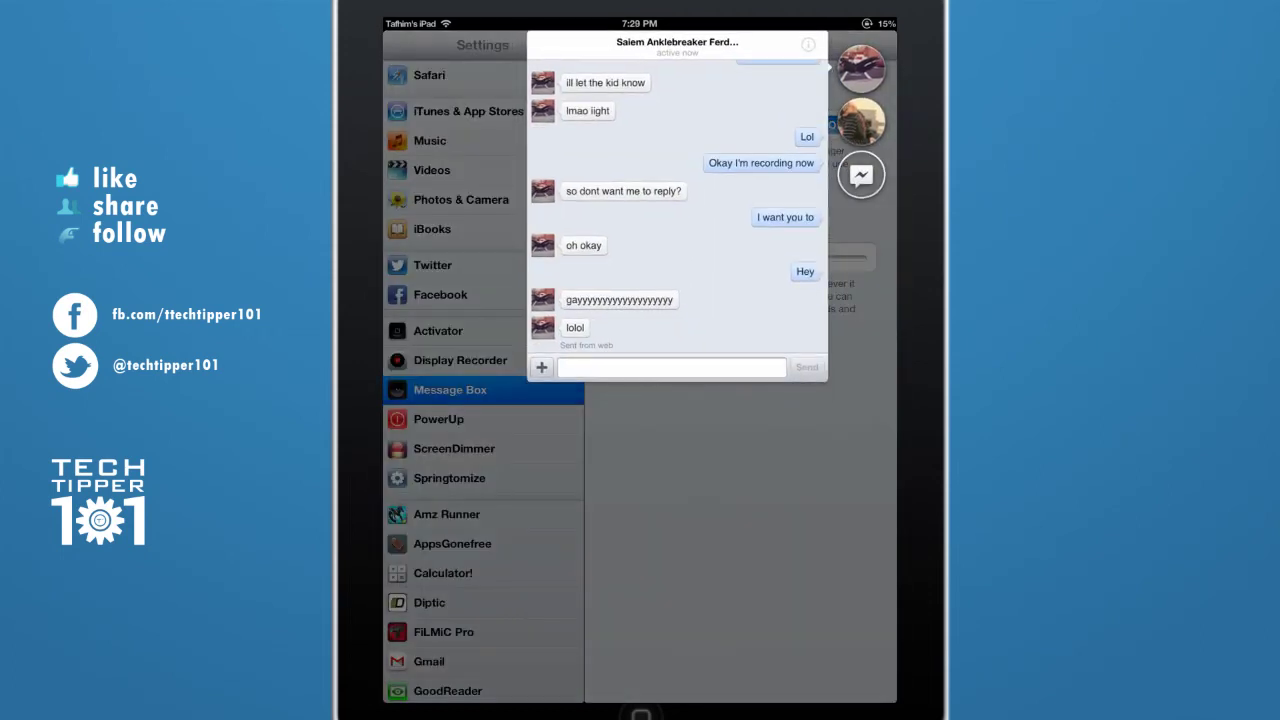
pyautogui.click(861, 69)
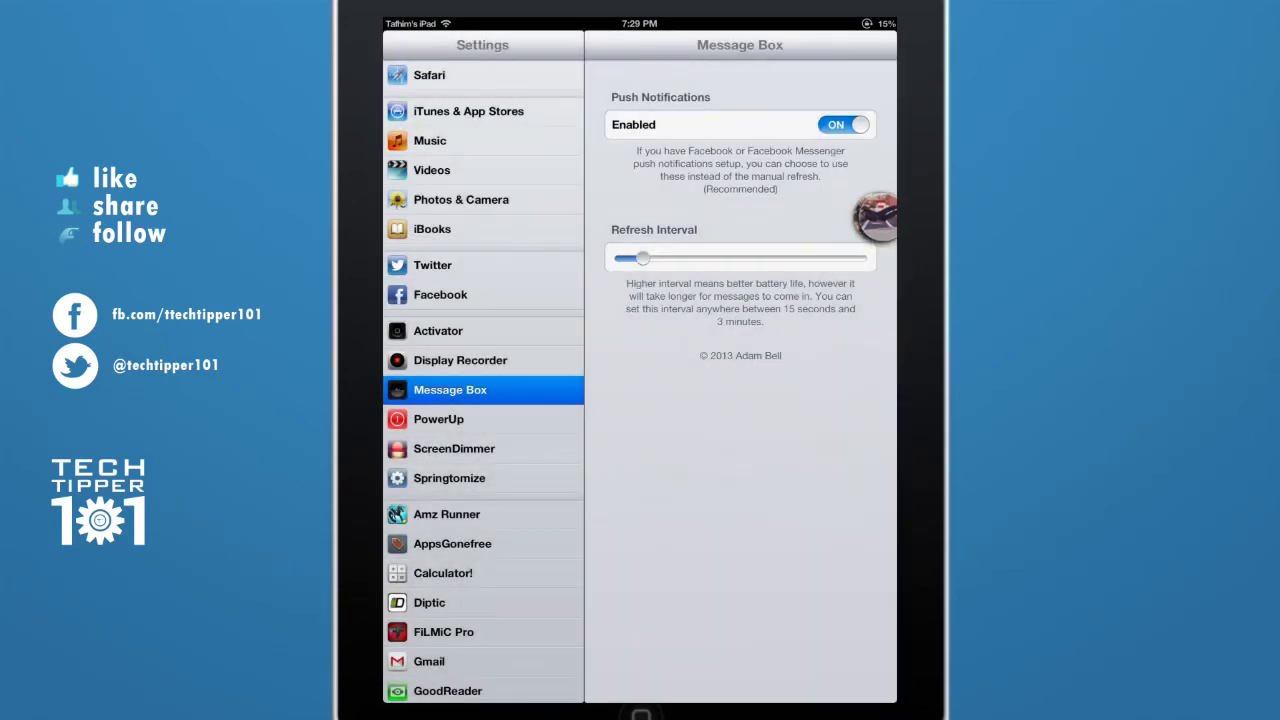
pyautogui.moveTo(876, 216)
pyautogui.mouseDown()
pyautogui.moveTo(725, 532)
pyautogui.moveTo(660, 615)
pyautogui.moveTo(866, 130)
pyautogui.moveTo(640, 672)
pyautogui.mouseUp()
# Reopen and collapse the chat, nudge the head lower on the edge, and switch to Cydia.
pyautogui.click(861, 69)
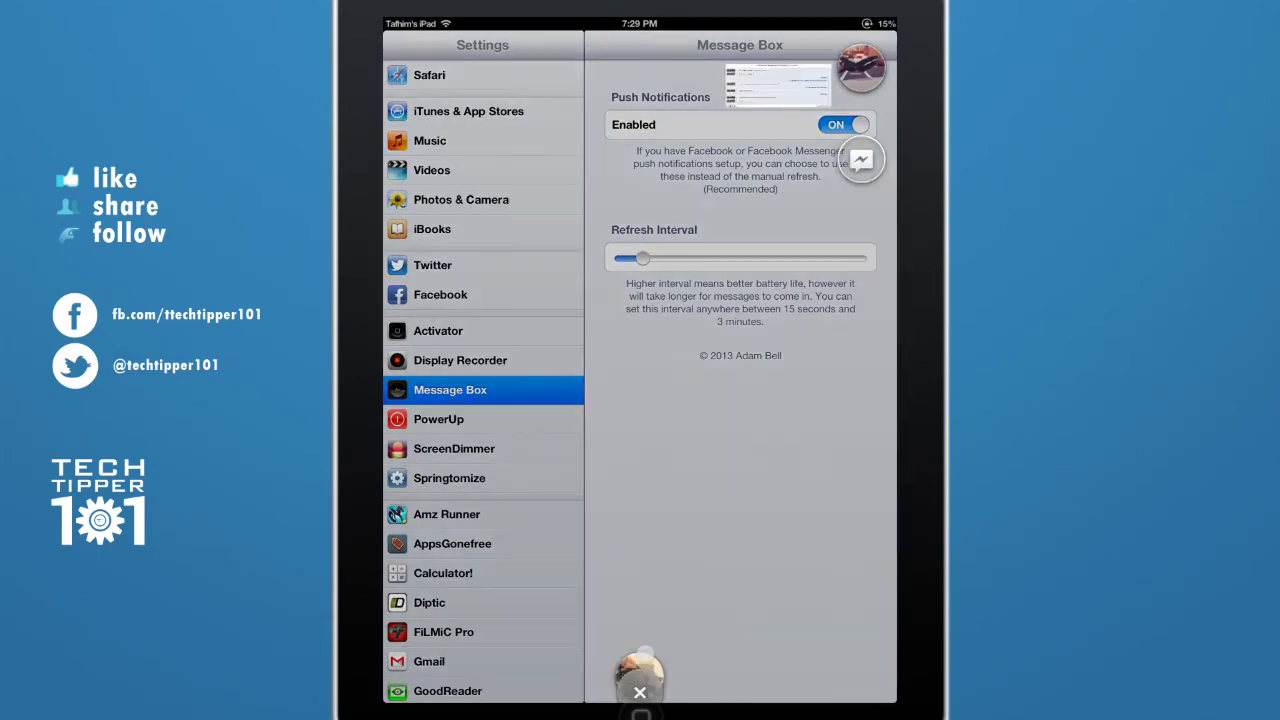
pyautogui.click(861, 69)
pyautogui.click(857, 60)
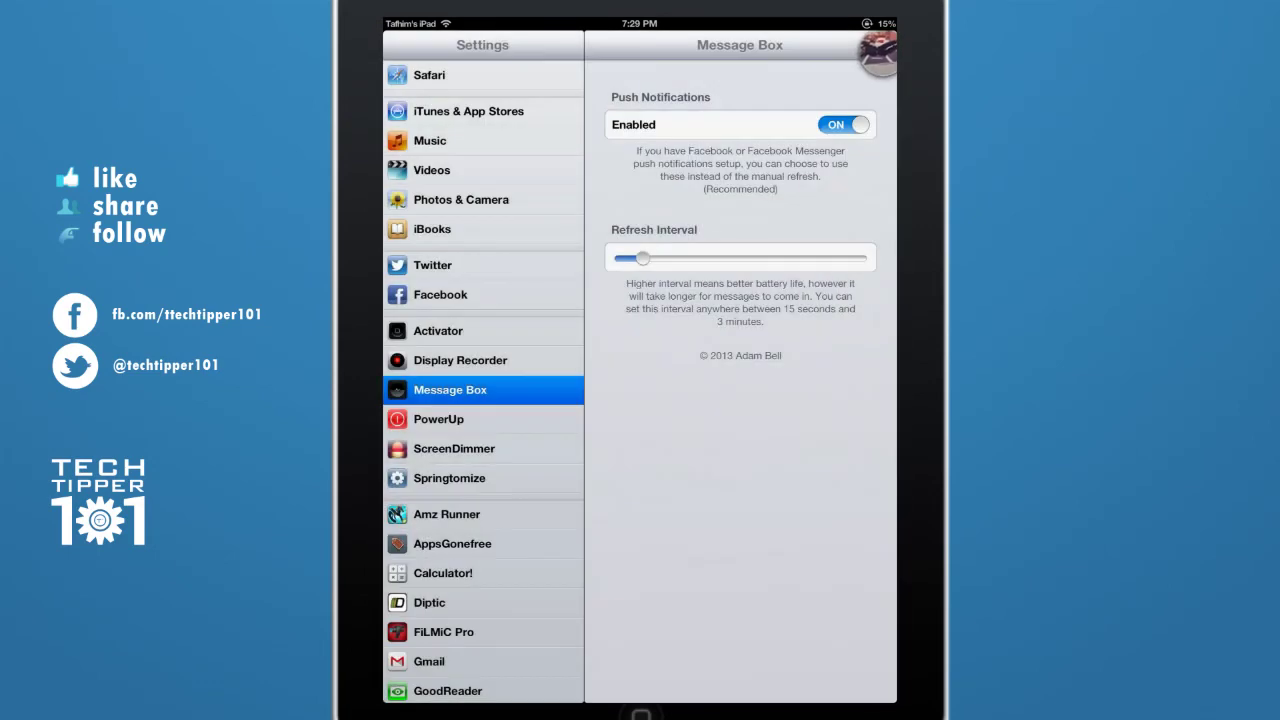
pyautogui.moveTo(878, 52); pyautogui.dragTo(878, 82)
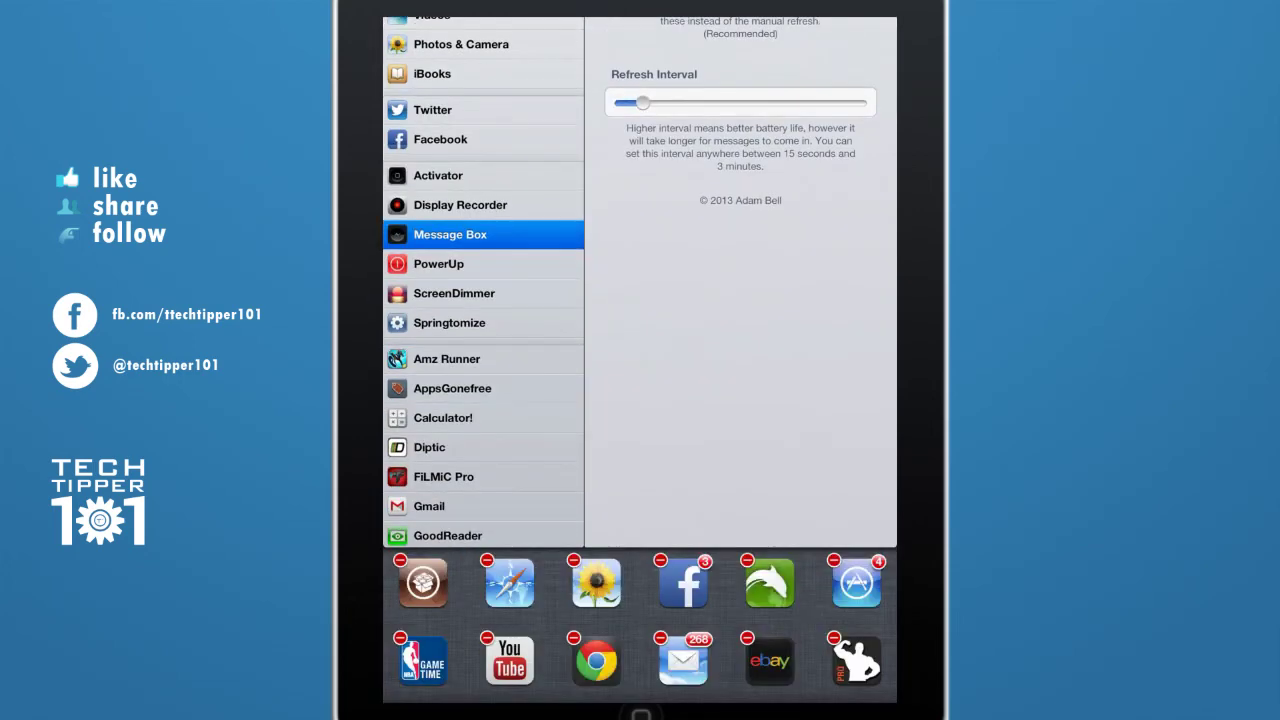
pyautogui.click(423, 583)
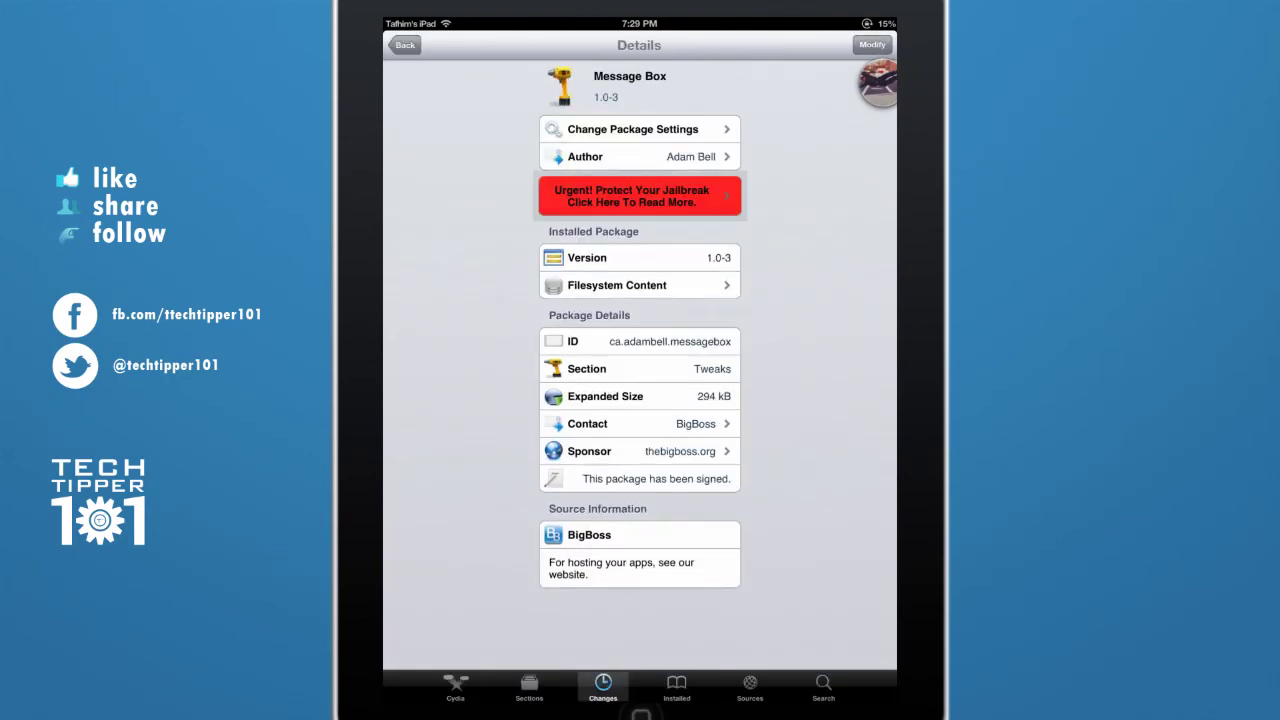
# Scroll the Message Box package details down to the changelog, then open and close the chat over it.
pyautogui.scroll(-5, 640, 400)
pyautogui.scroll(1, 640, 366)
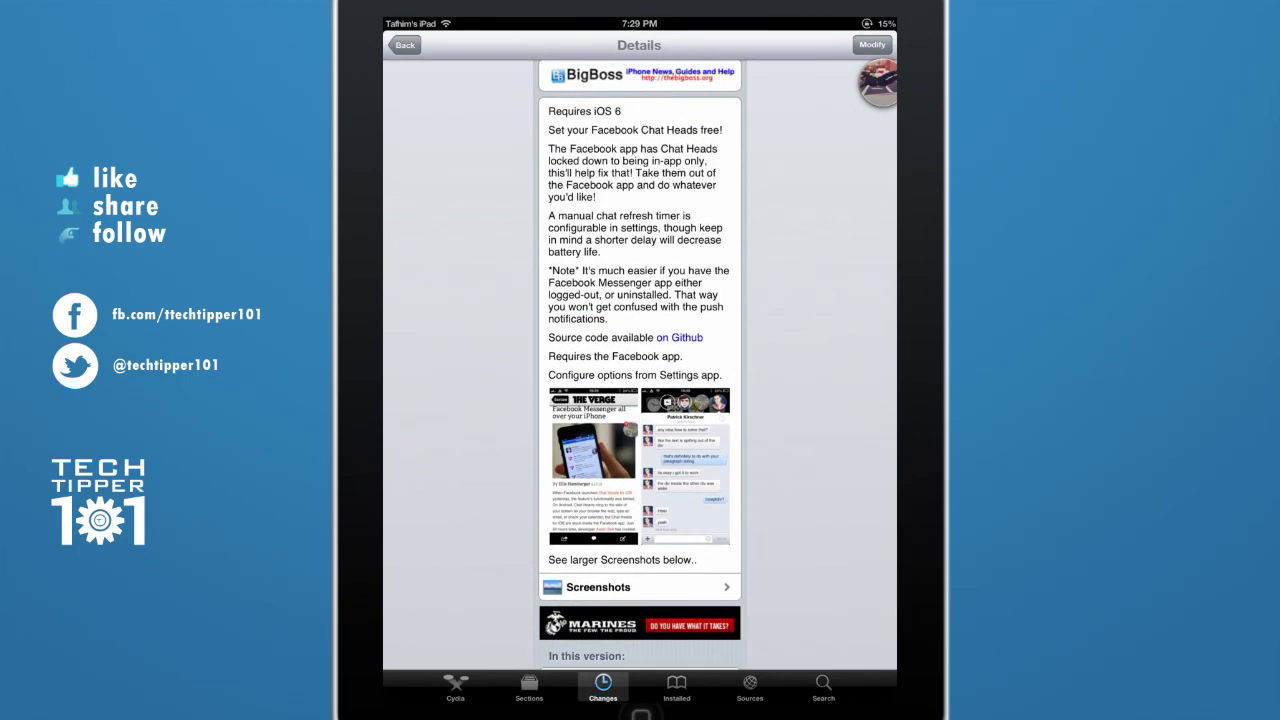
pyautogui.scroll(-2, 640, 400)
pyautogui.scroll(-5, 640, 400)
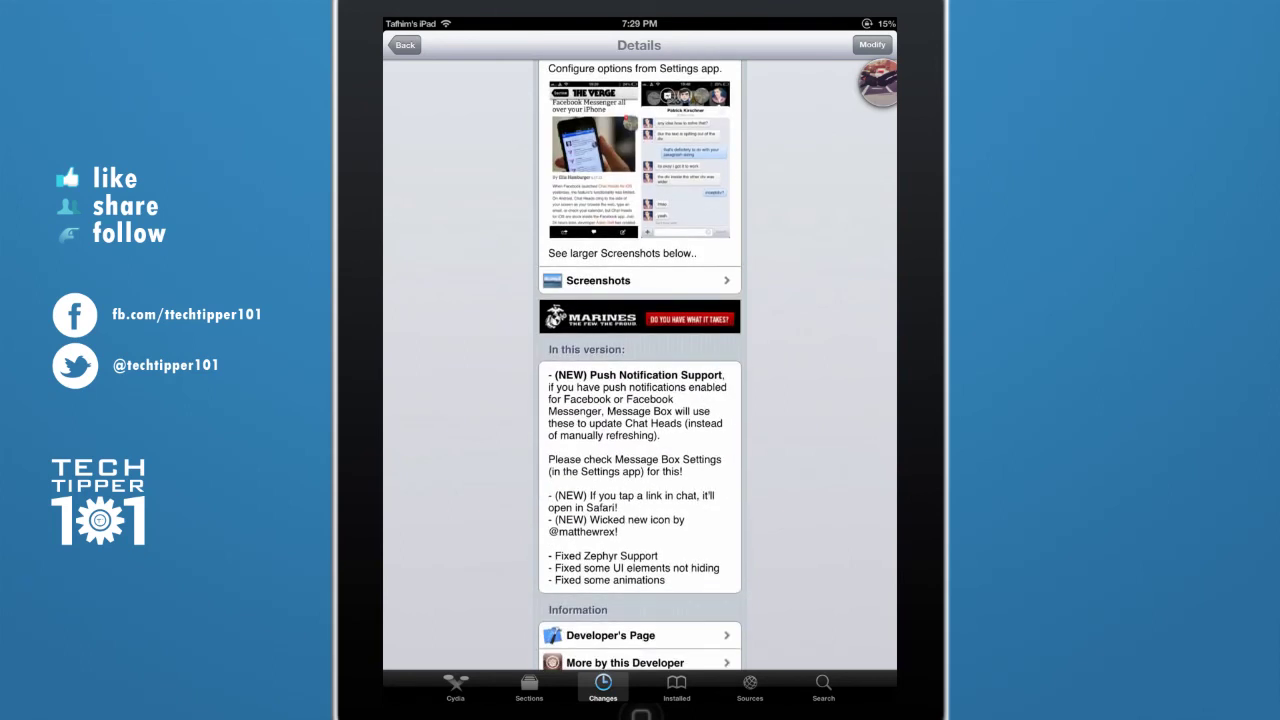
pyautogui.click(878, 84)
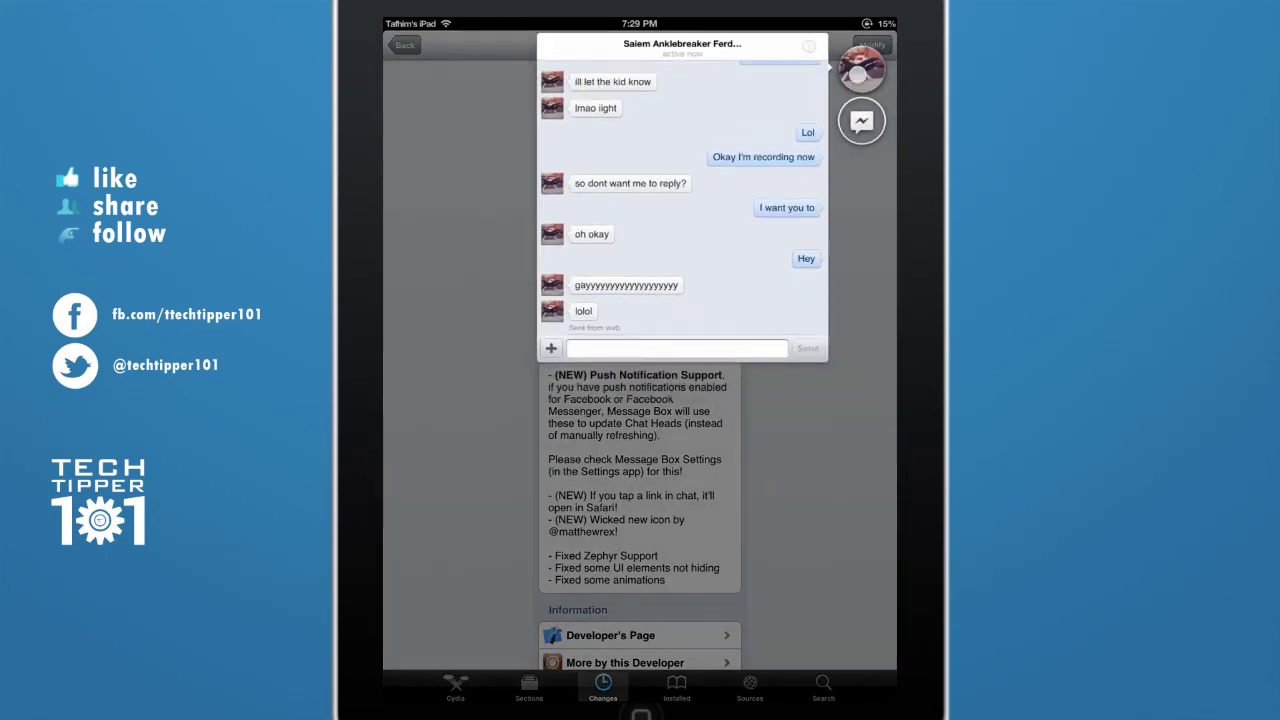
pyautogui.click(861, 70)
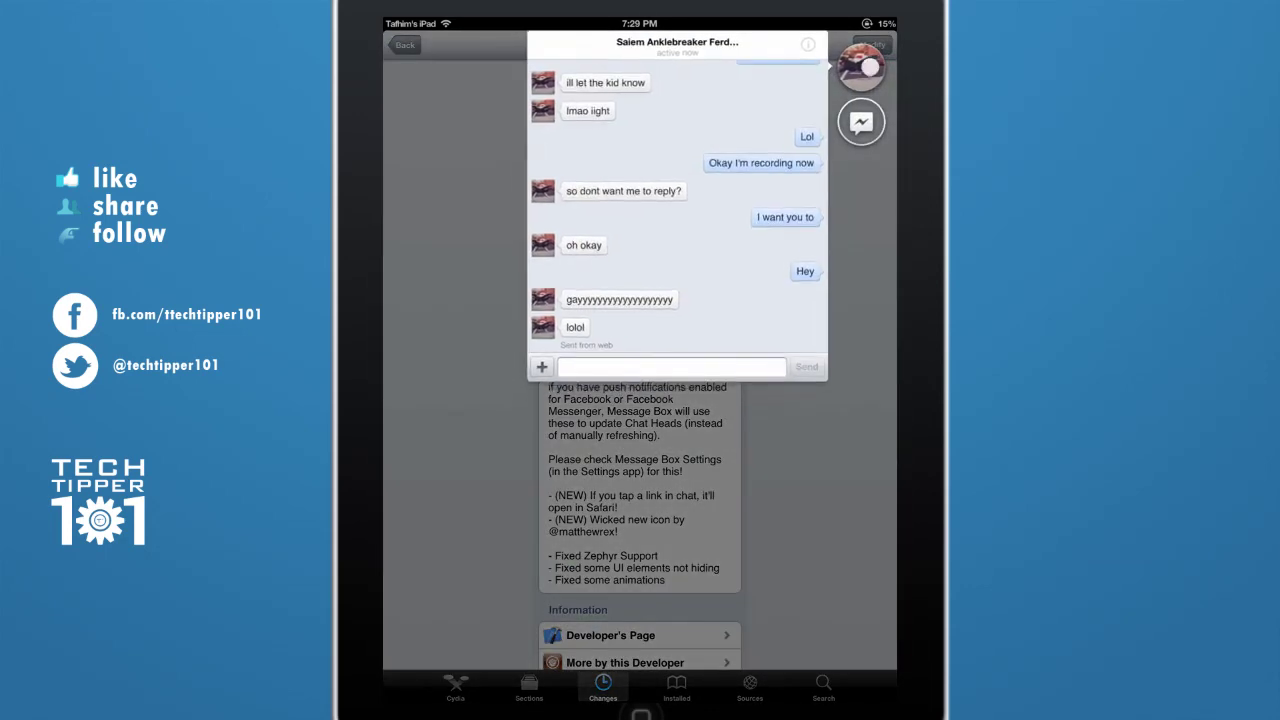
pyautogui.click(861, 70)
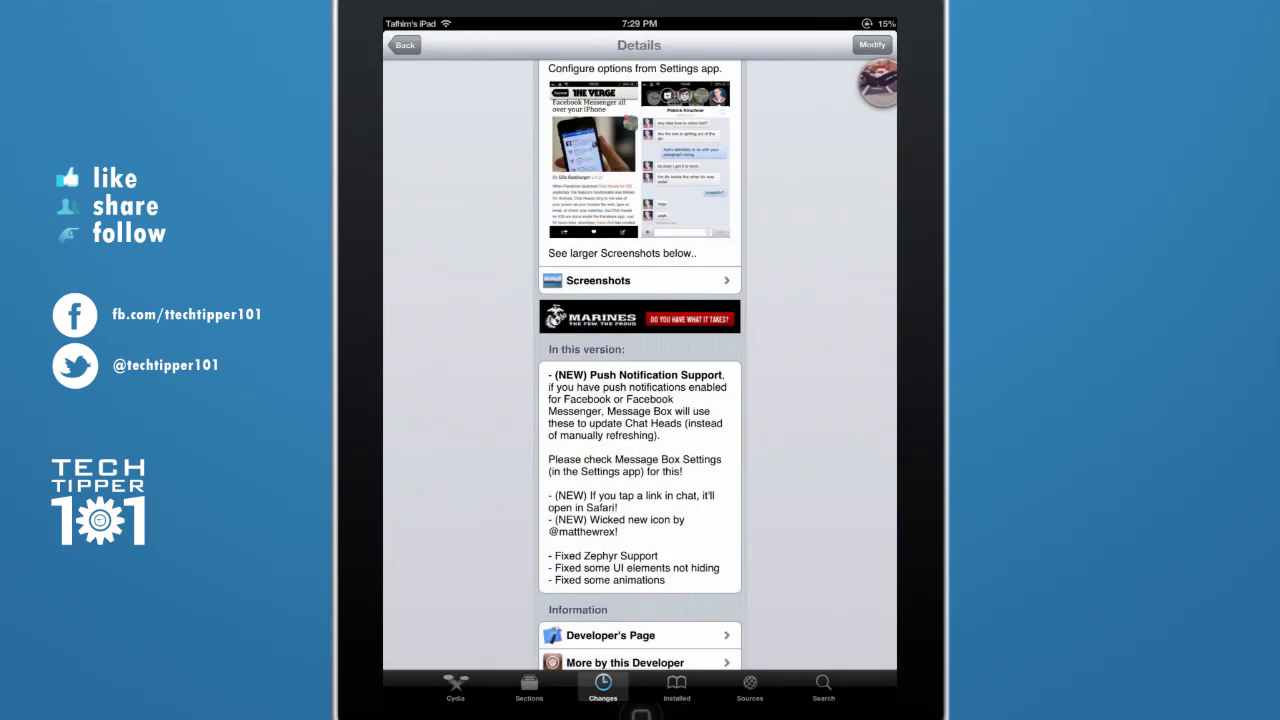